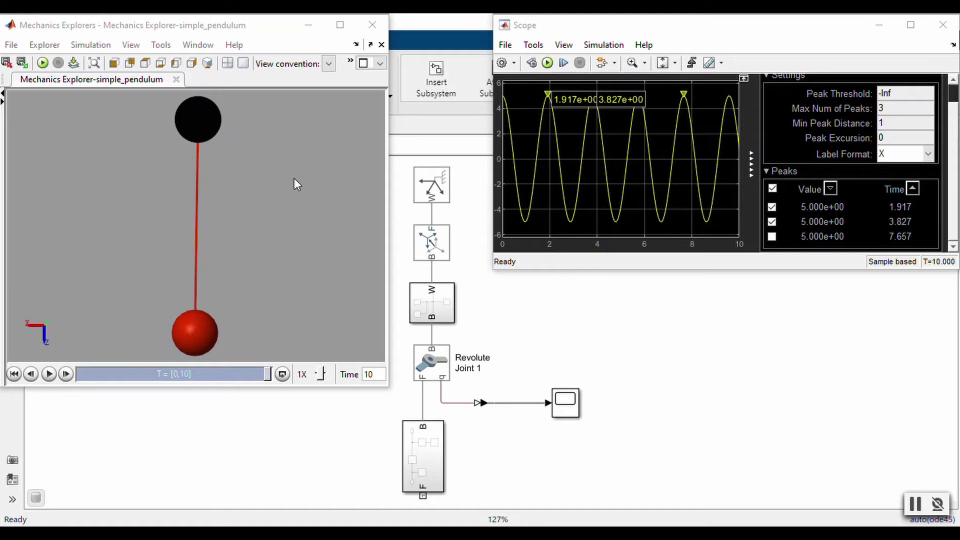
Set the pendulum length L to 0.25 in the model workspace and rerun the simulation.
click(424, 308)
click(752, 298)
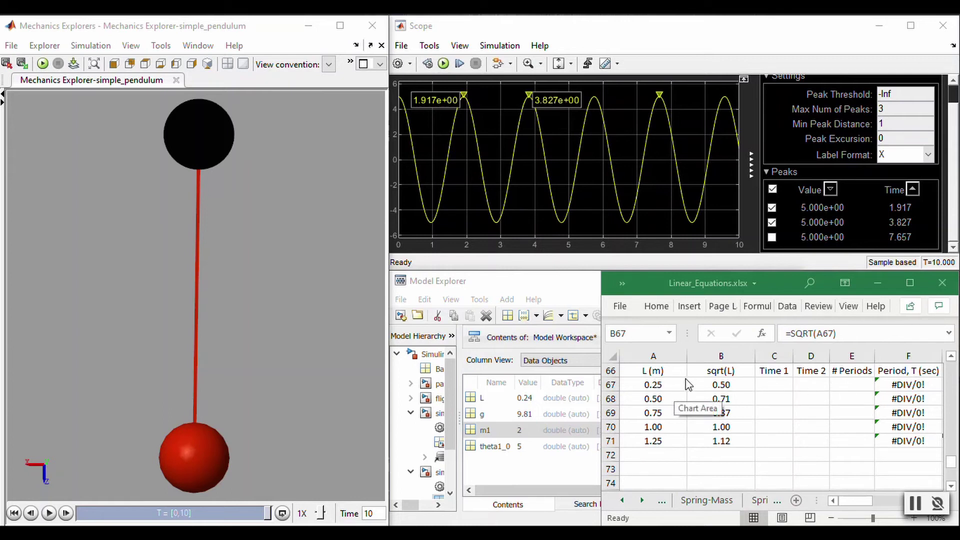
click(780, 390)
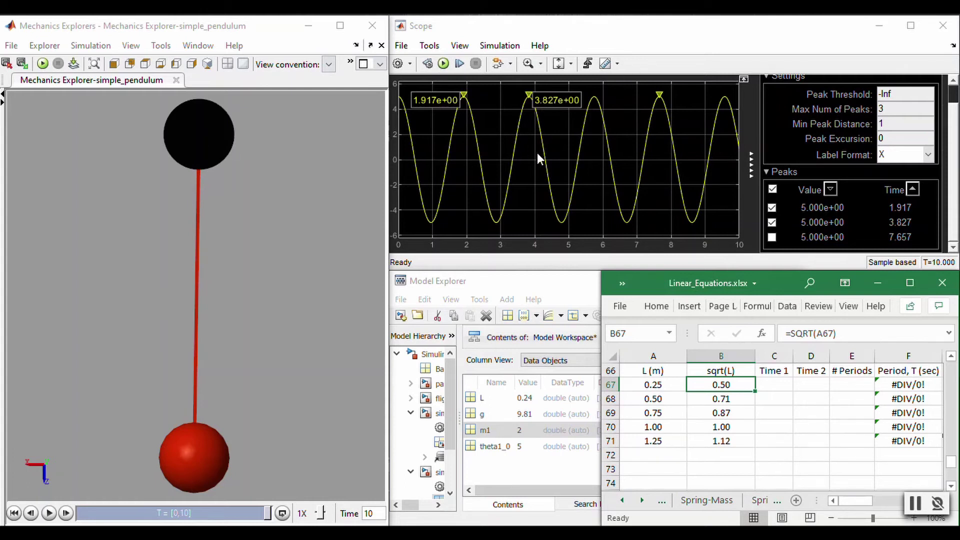
click(525, 398)
click(525, 399)
text(0.25)
key(Return)
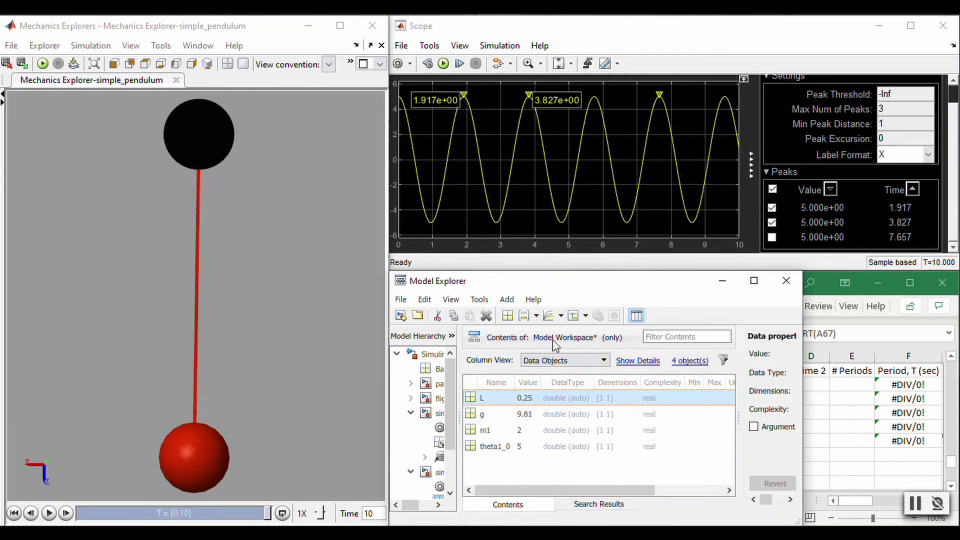
click(874, 340)
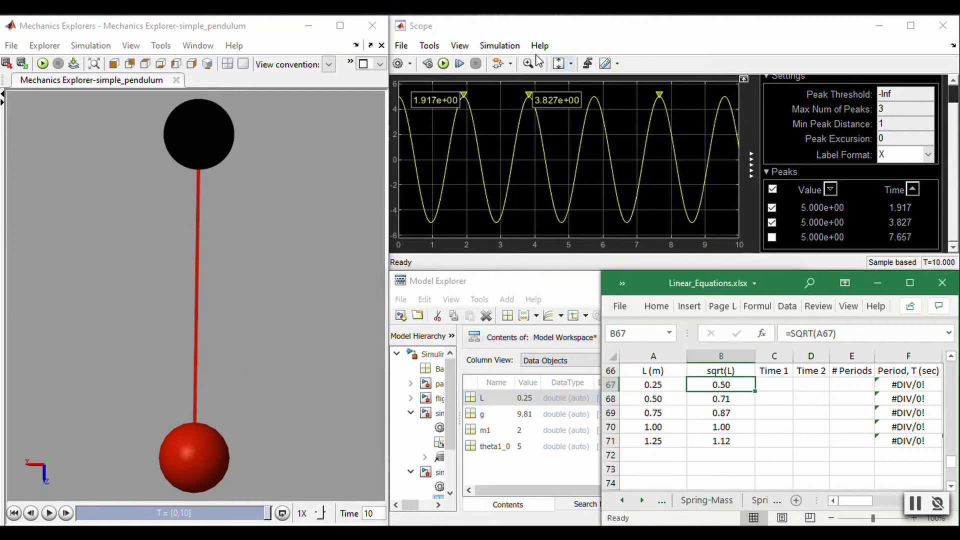
click(443, 64)
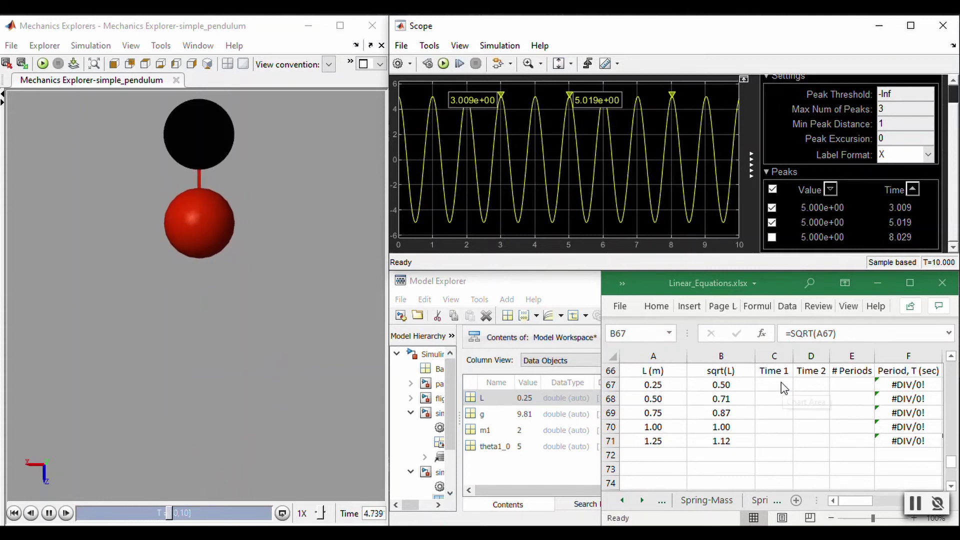
Record Time 1 as 3.009, Time 2 as 5.019 and 2 periods in the spreadsheet's 0.25 m row.
click(664, 283)
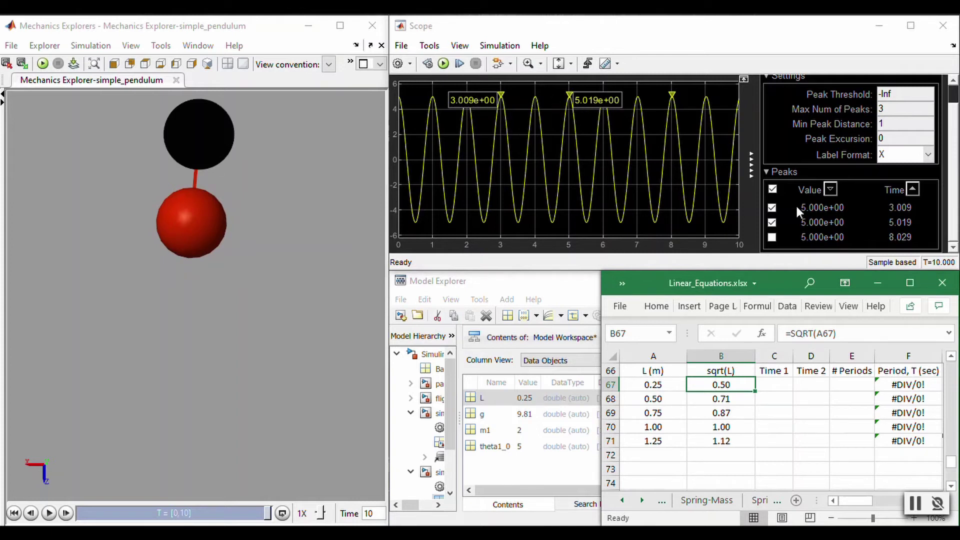
click(786, 386)
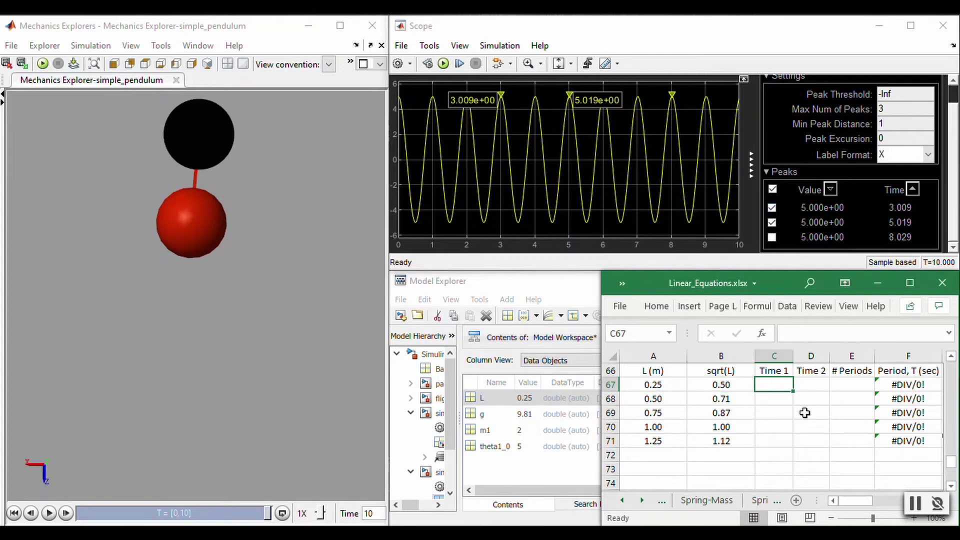
text(3.009)
key(Tab)
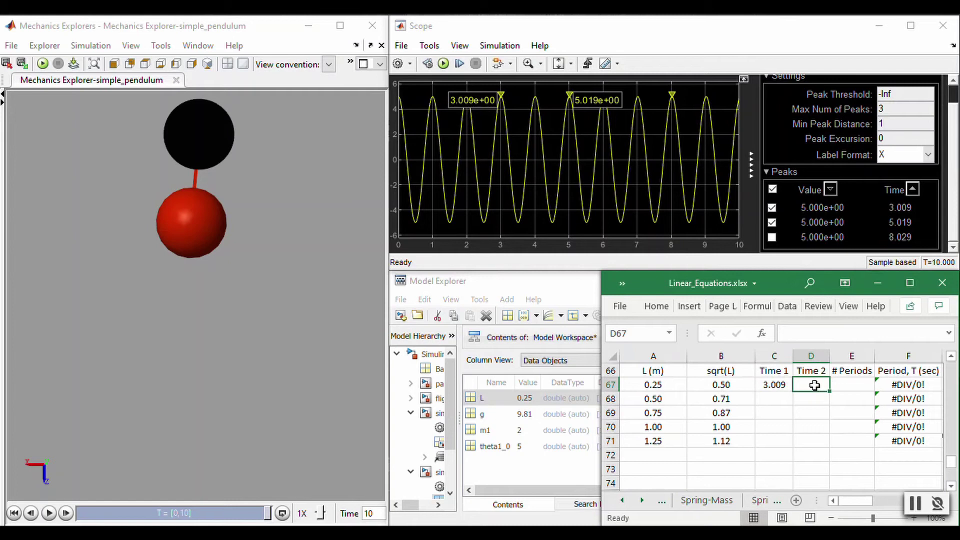
text(5.019)
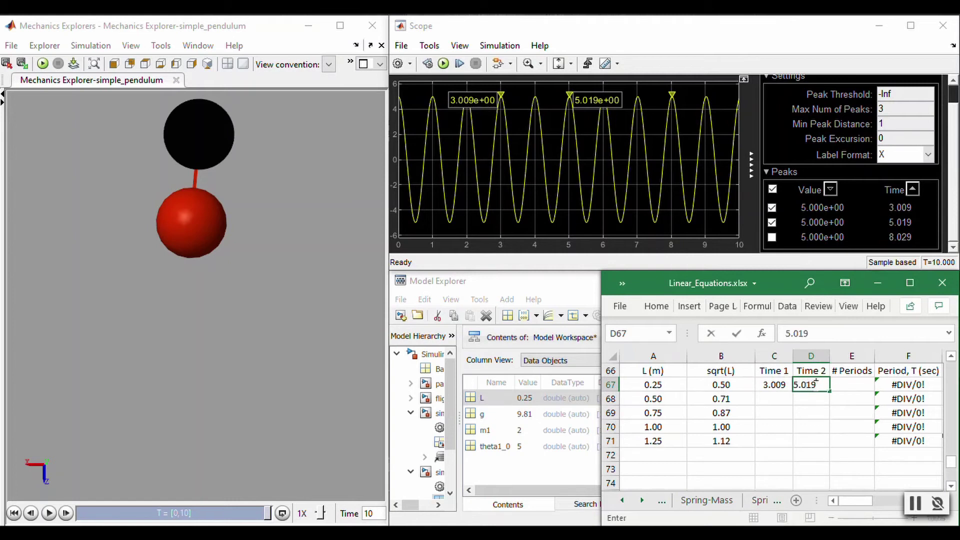
key(Tab)
text(2)
key(Down)
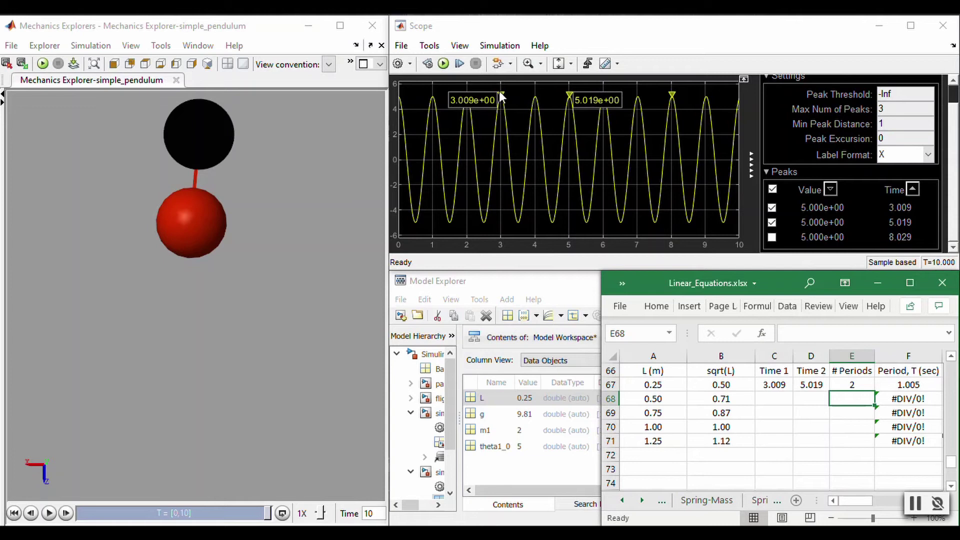
Change the model workspace variable L to 0.5 and rerun the pendulum simulation.
click(529, 398)
double_click(525, 398)
text(0.5)
key(Return)
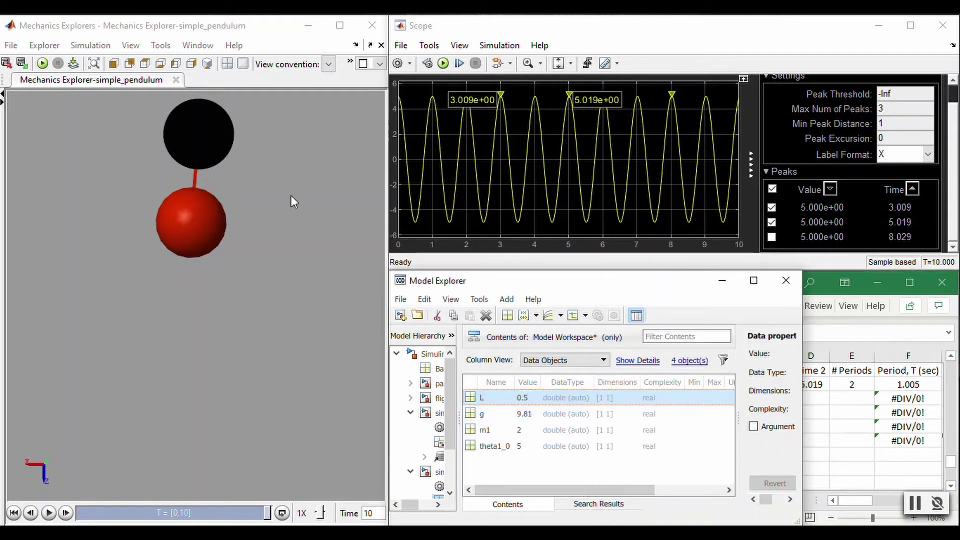
click(43, 63)
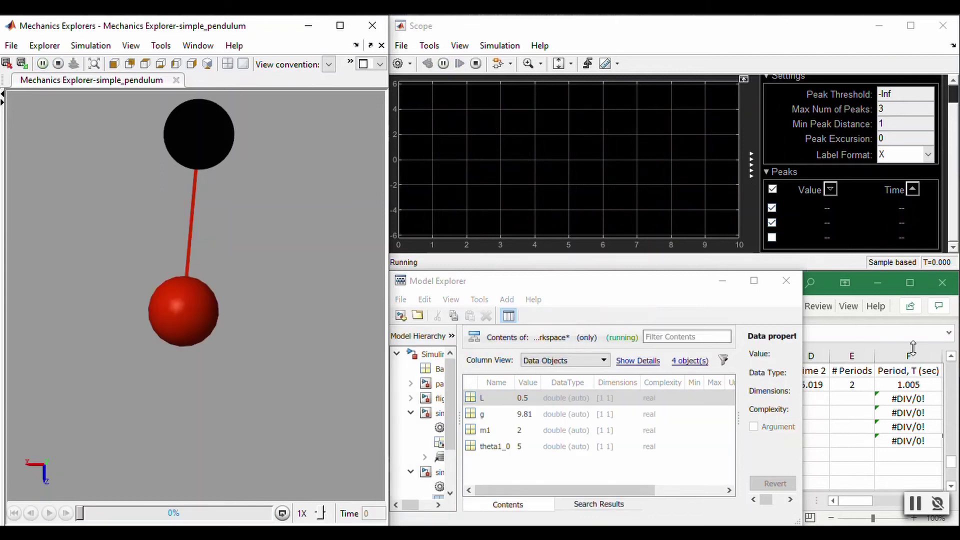
Enter the peak times 7.094 and 8.514 with 1 period in the spreadsheet's 0.50 m row.
click(852, 398)
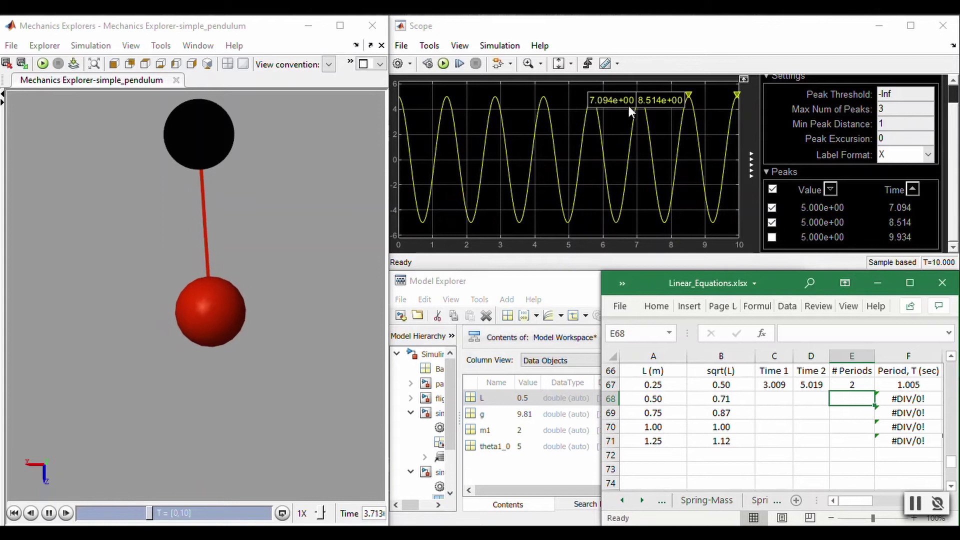
click(778, 398)
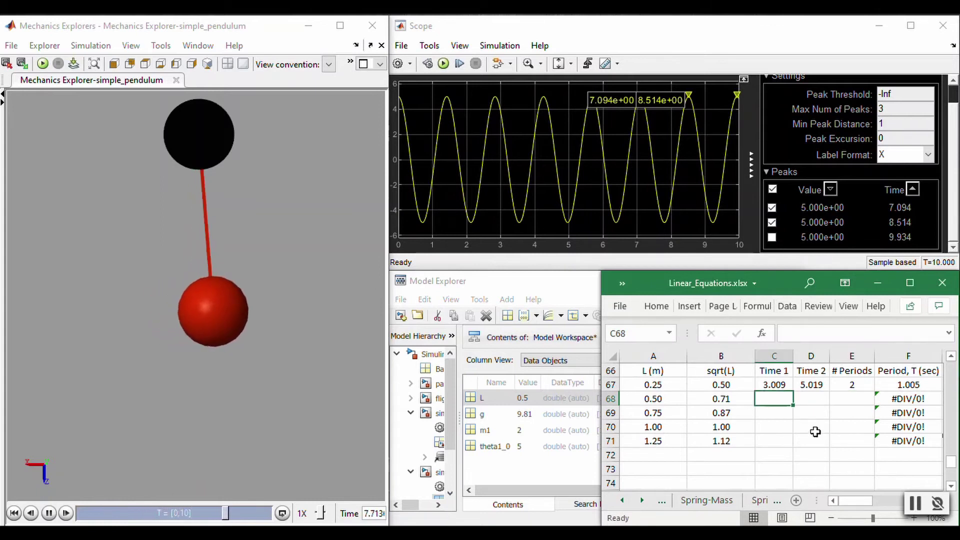
text(7.094)
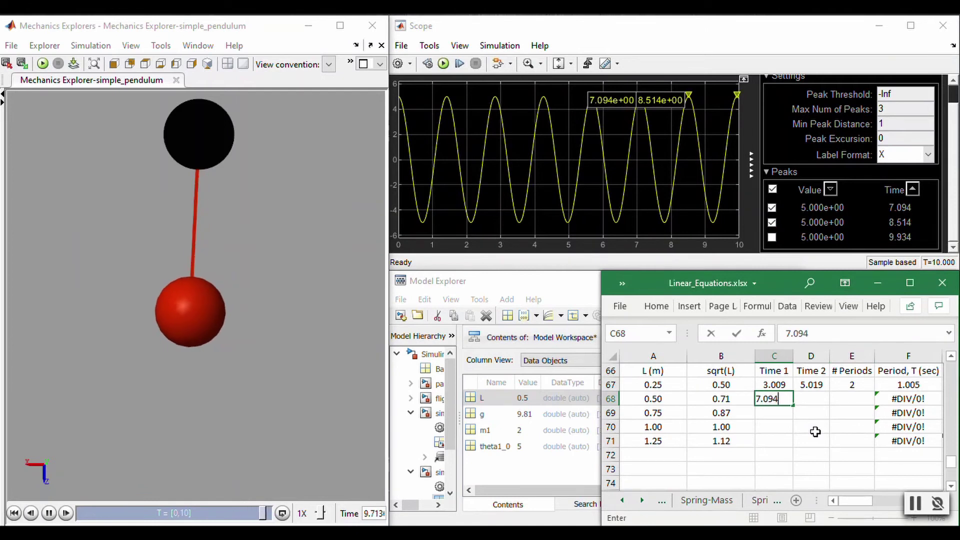
key(Tab)
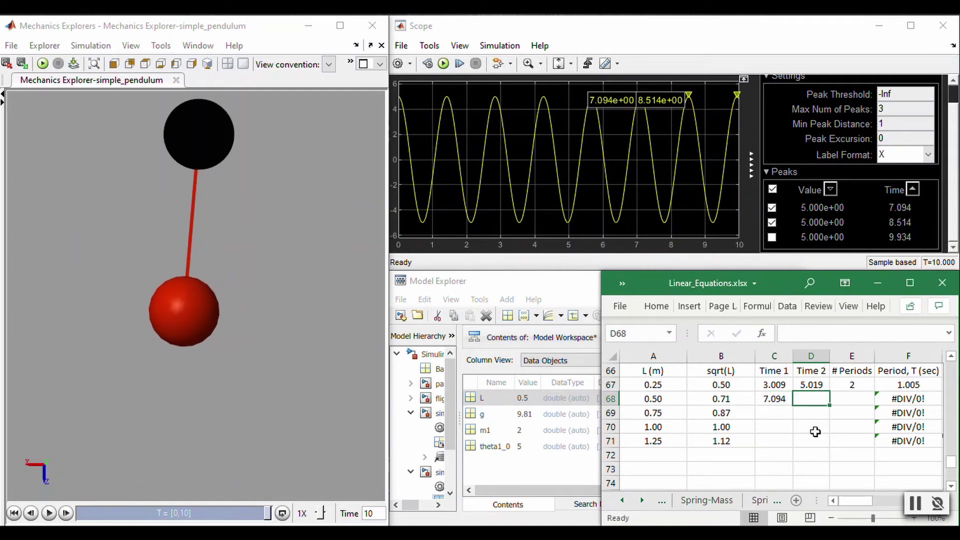
text(8.514)
key(Tab)
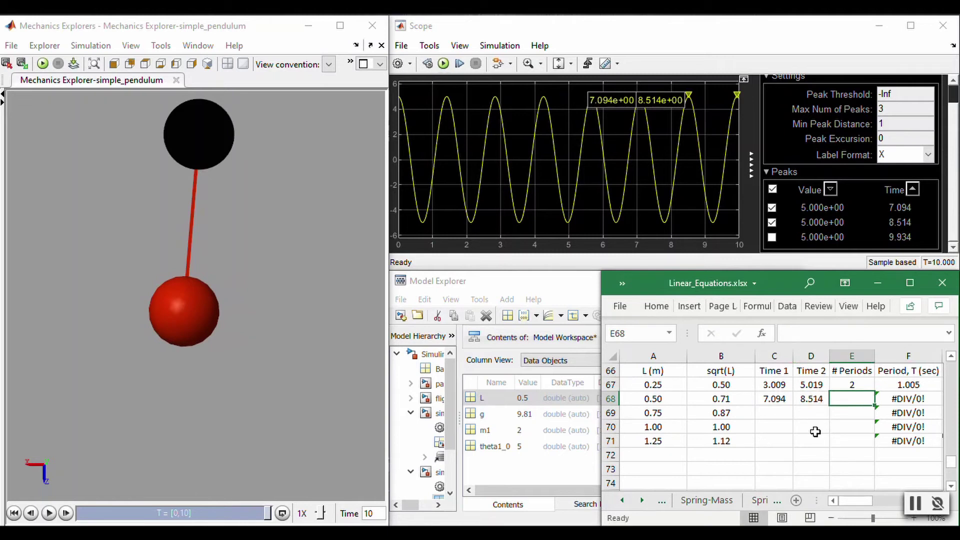
text(1)
key(Return)
click(774, 412)
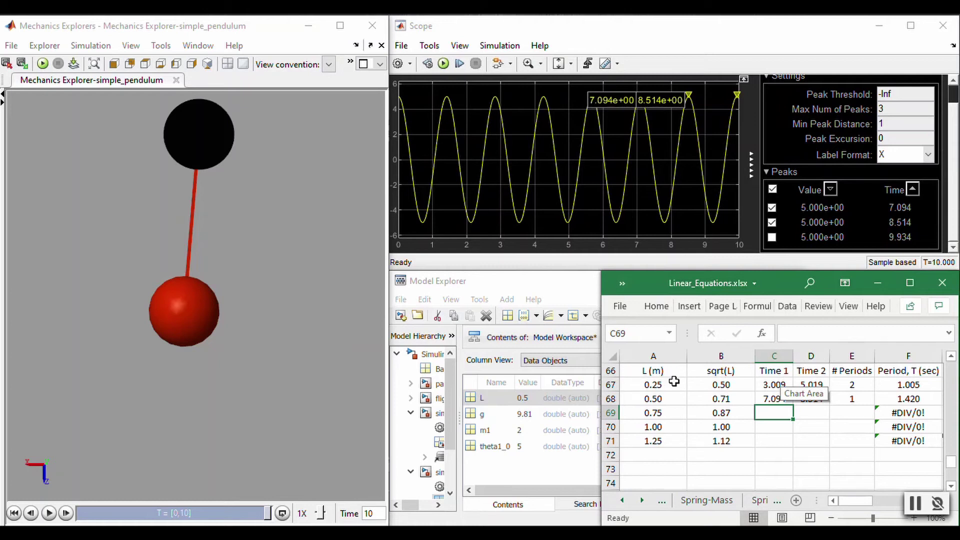
Change the pendulum length L to 0.75 in the model workspace and rerun the simulation.
double_click(524, 398)
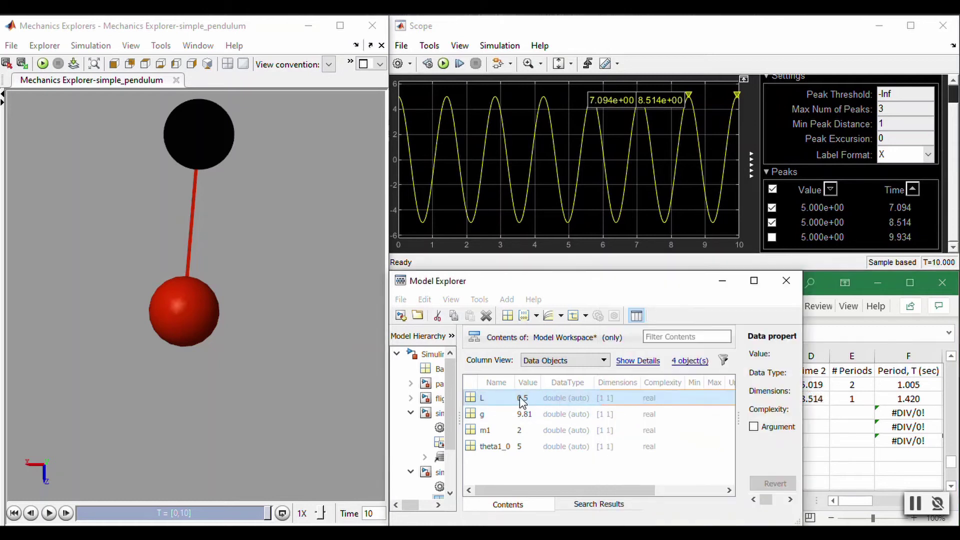
text(0.75)
key(Return)
key(ctrl+t)
Enter the peak times 1.735 and 3.475 with 1 period in the spreadsheet's 0.75 m row.
click(780, 413)
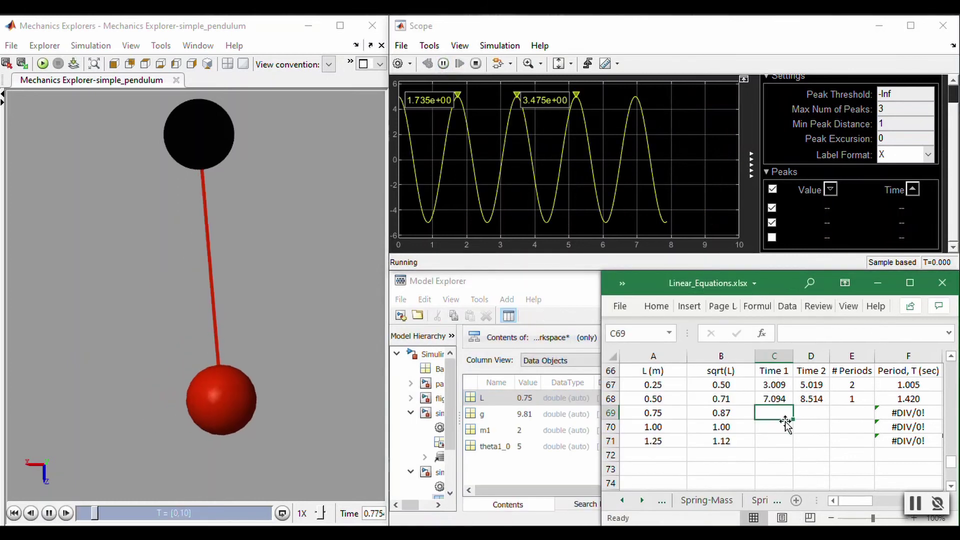
text(1.735)
key(Tab)
text(3.475)
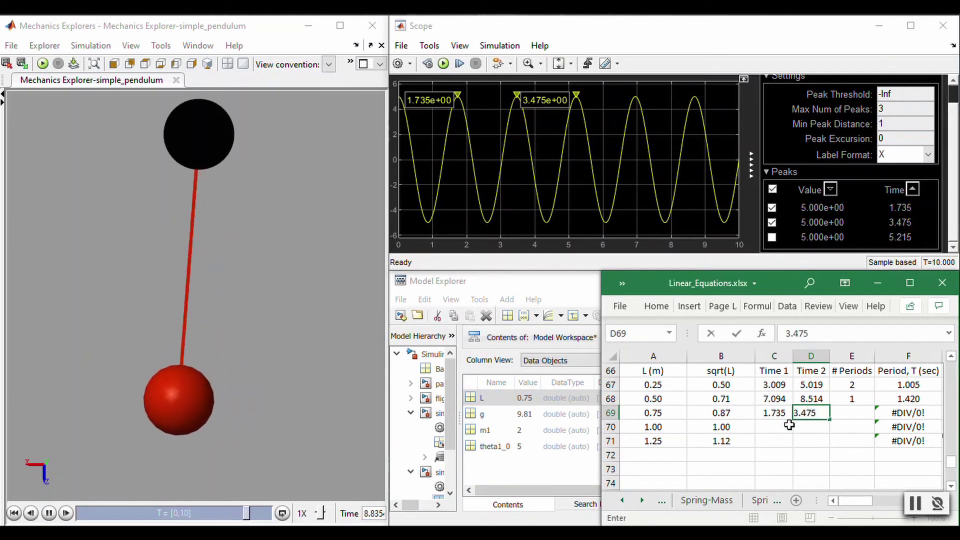
key(Tab)
text(1)
key(Return)
Change the pendulum length L to 1 in the model workspace and rerun the simulation.
key(alt+Tab)
text(1)
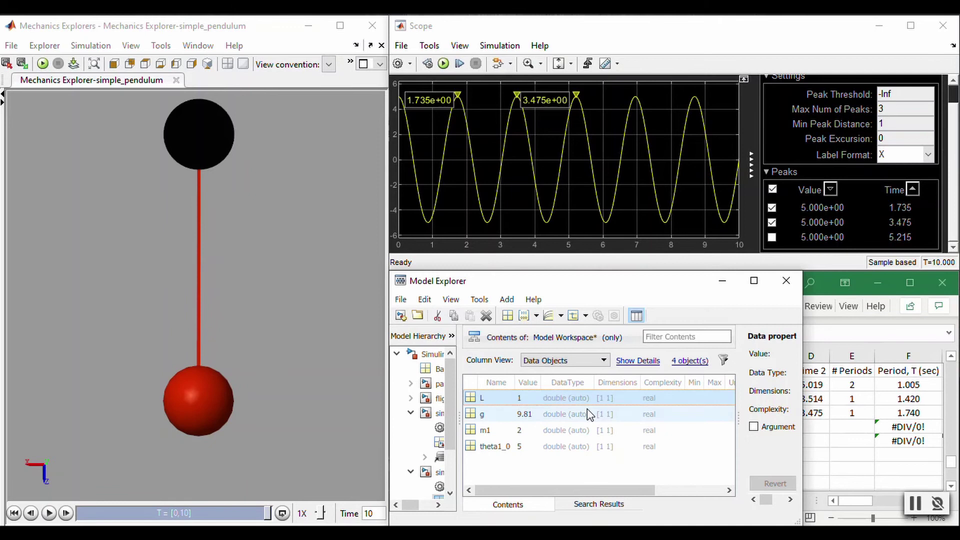
key(Return)
key(ctrl+t)
Enter the peak times 2.007 and 4.017 with 1 period in the spreadsheet's 1.00 m row.
click(811, 273)
text(2.007)
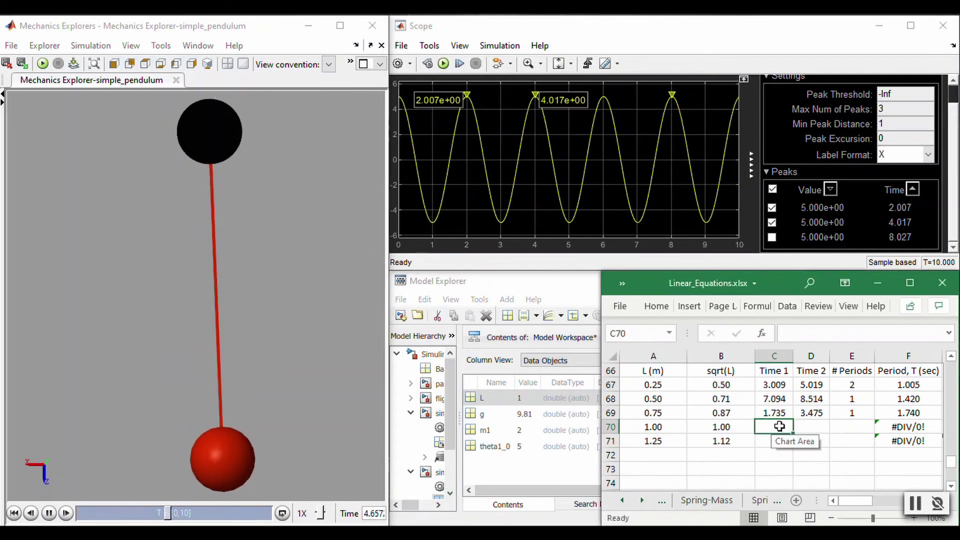
key(Tab)
text(4.017)
key(Tab)
text(1)
key(Return)
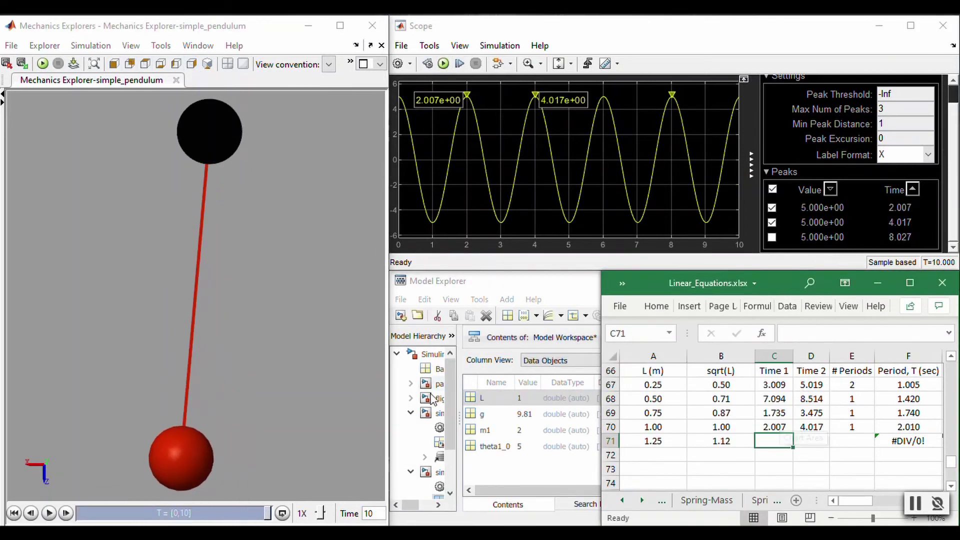
Change the pendulum length L to 1.25 in the model workspace and rerun the simulation.
key(alt+Tab)
text(1.25)
key(Return)
key(ctrl+t)
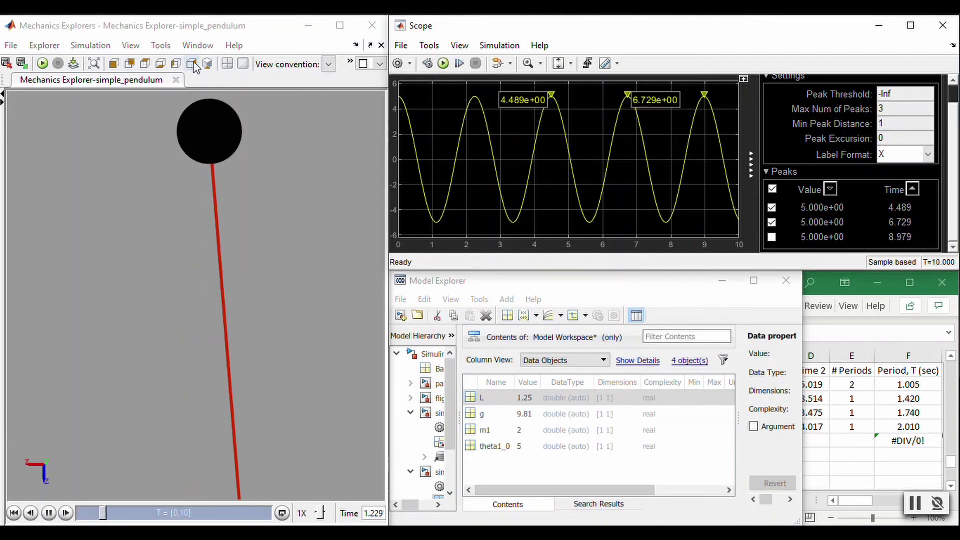
Enter the peak times 4.489 and 6.729 with 1 period in the spreadsheet's 1.25 m row.
key(alt+Tab)
text(4.489)
key(Tab)
text(6.729)
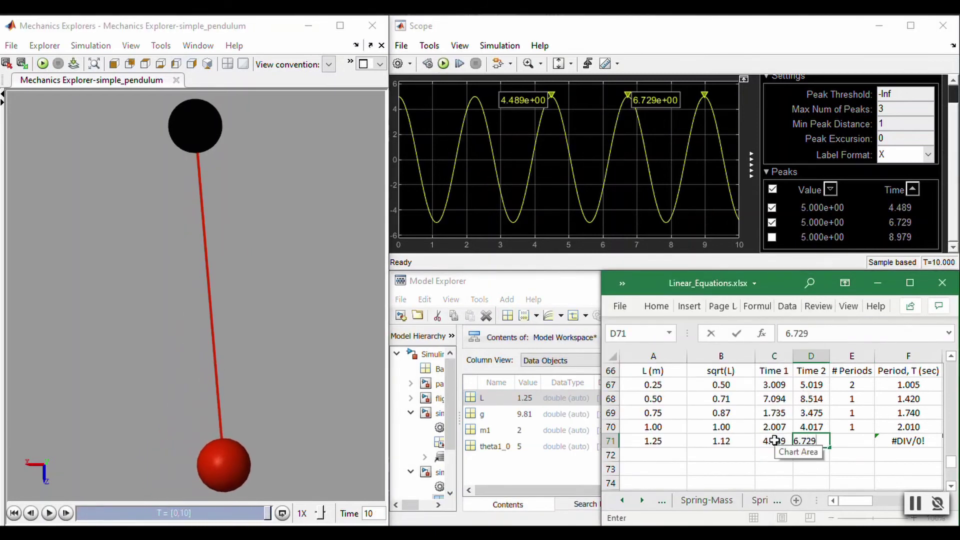
key(Tab)
text(1)
key(Tab)
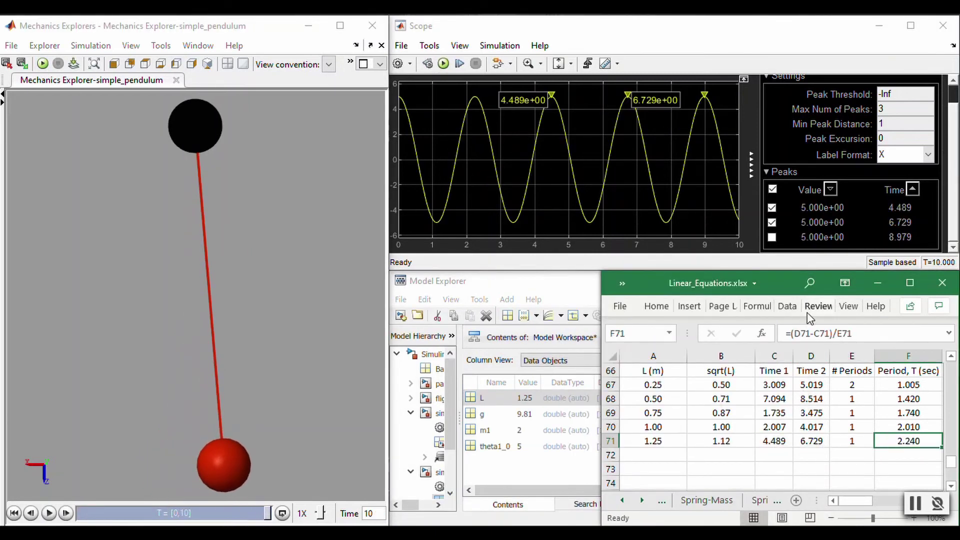
Maximize the spreadsheet window and examine the Theta=5 chart with its linear trendline equation.
click(910, 283)
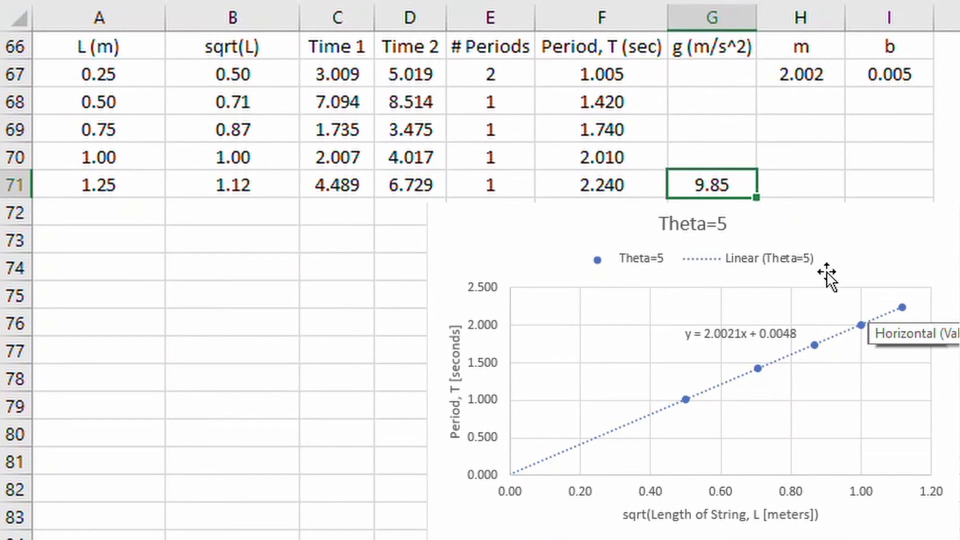
click(823, 526)
drag(874, 228, 874, 223)
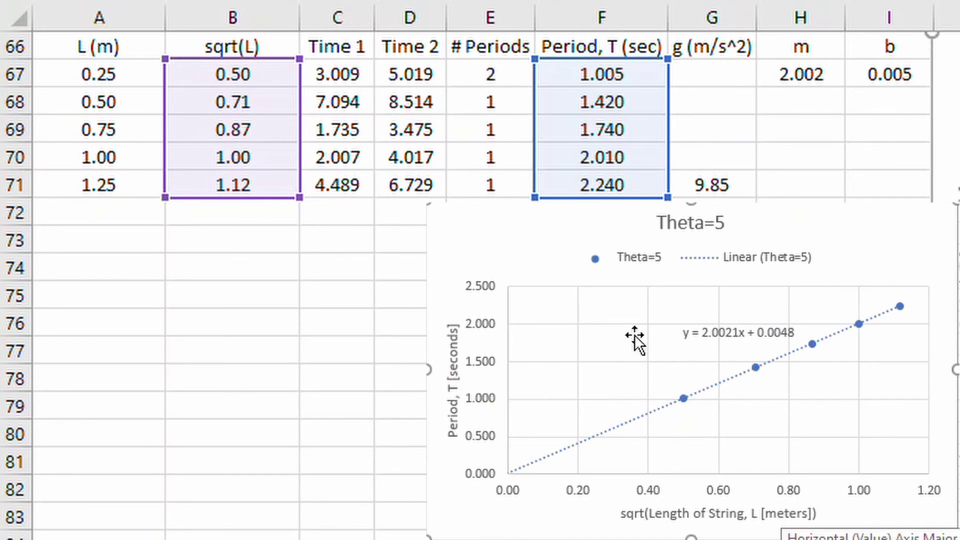
click(434, 379)
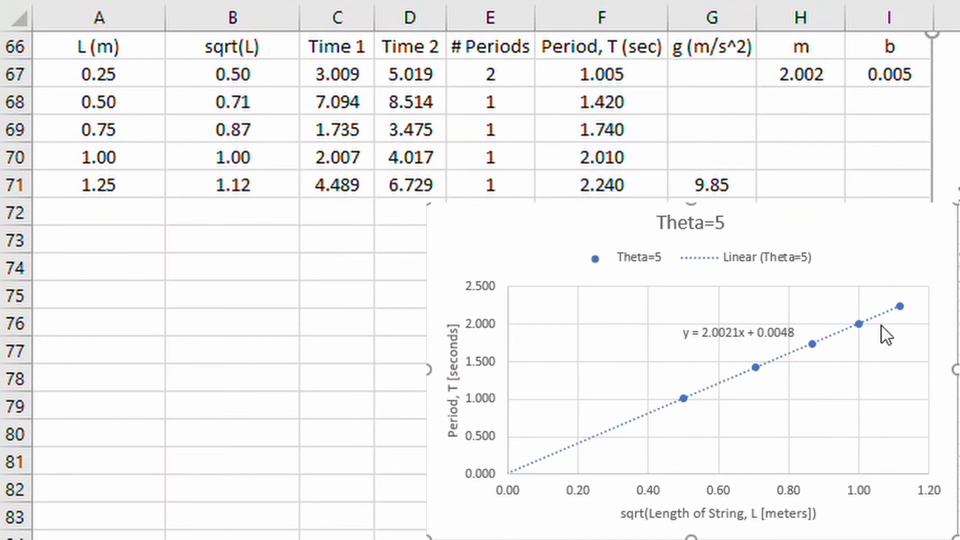
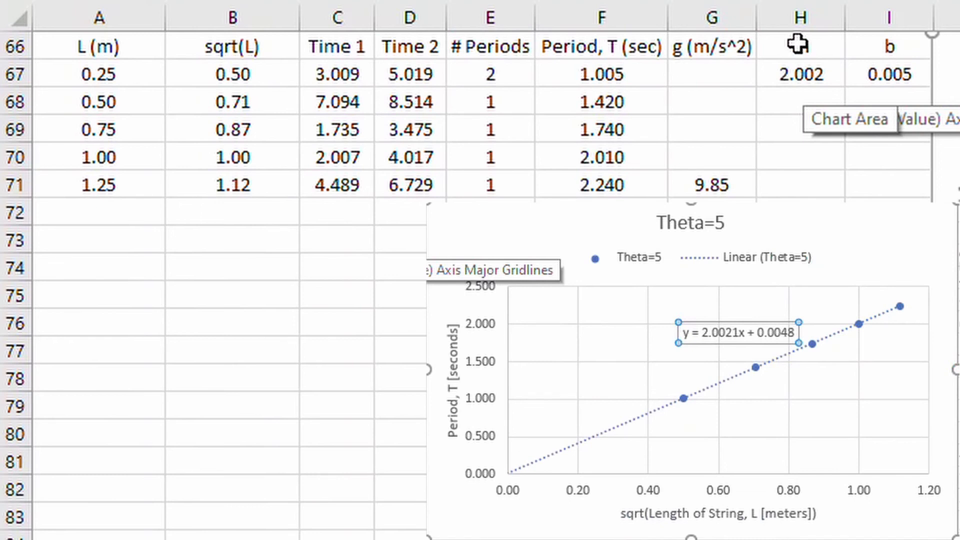
key(Escape)
key(Escape)
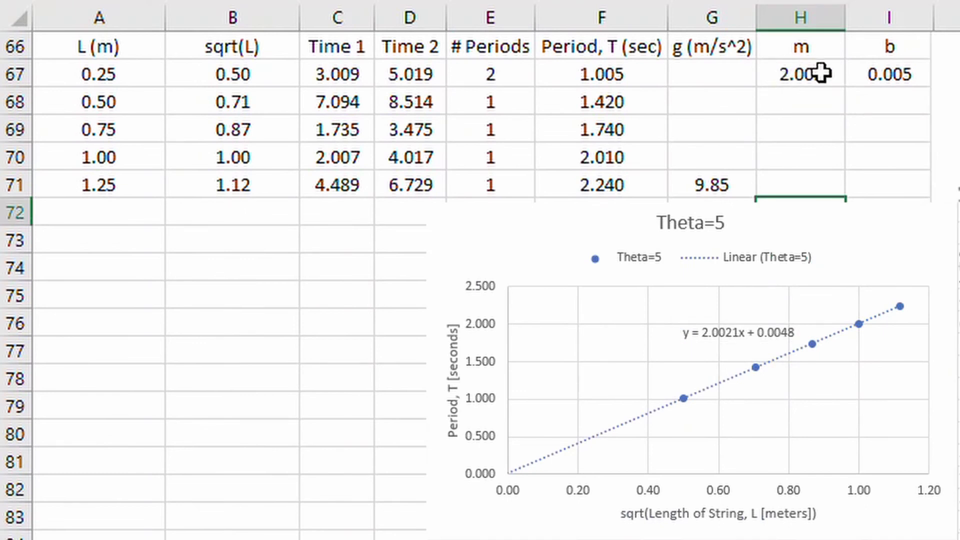
Enter the fitted slope 2.002 in A73 and the theoretical slope formula =2*PI()/SQRT(9.81) in B73.
click(131, 245)
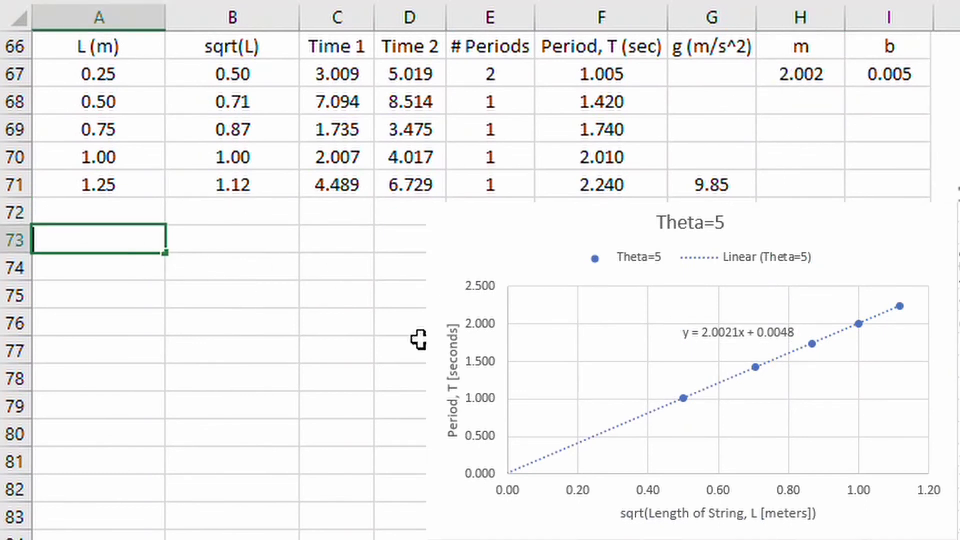
text(2.002)
key(Tab)
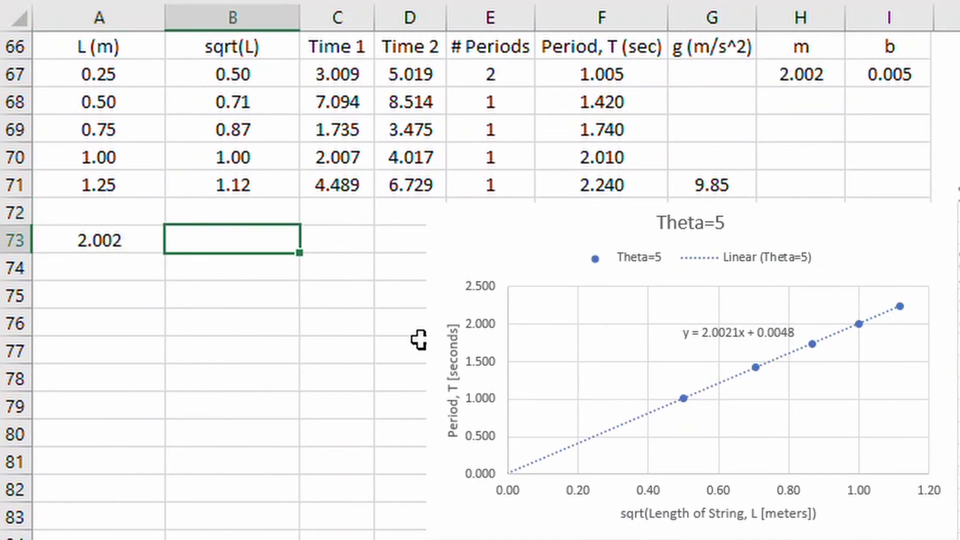
text(=2*PI)
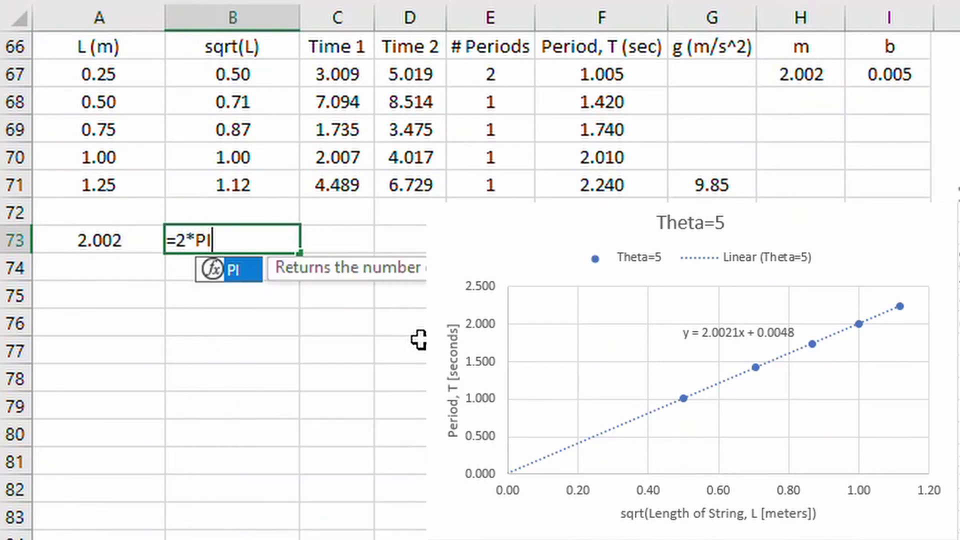
text(()/s)
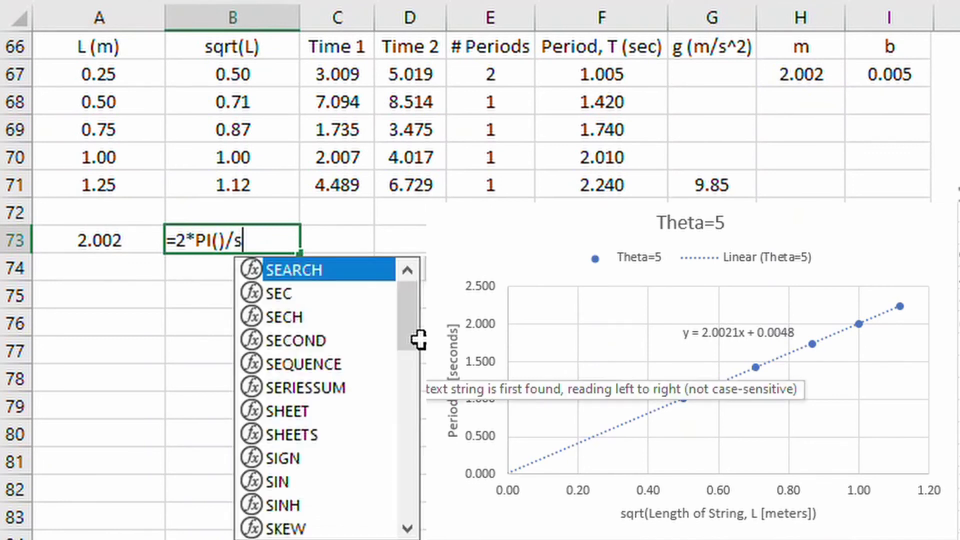
text(qrt()
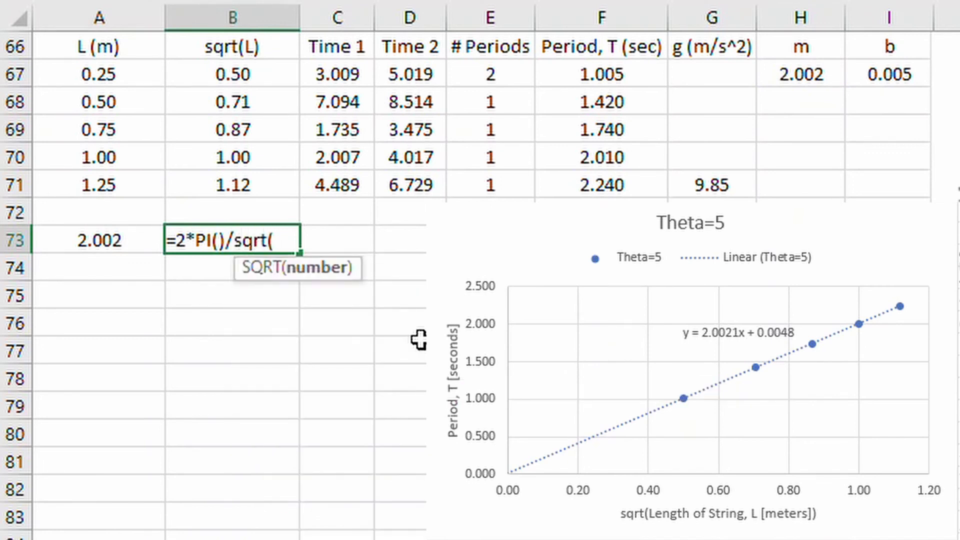
text(9.81))
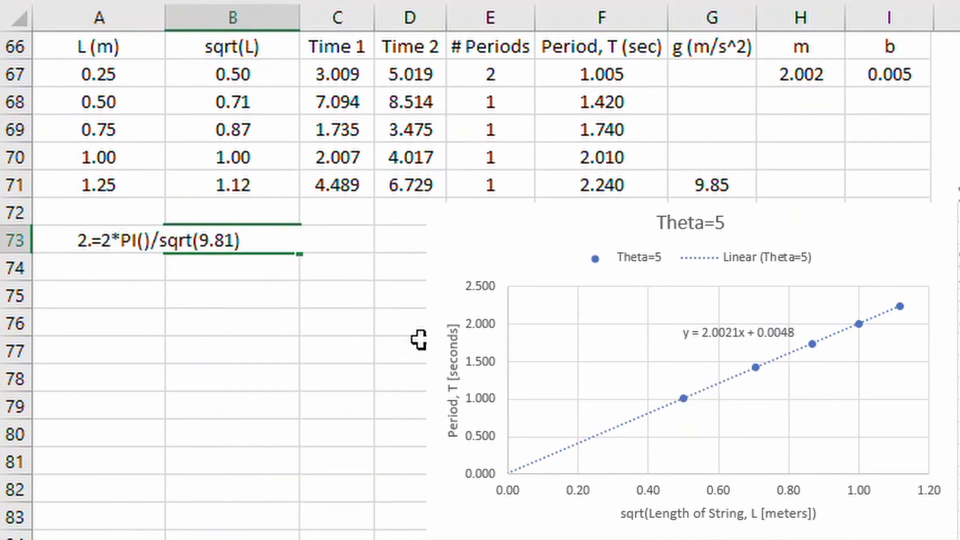
key(Return)
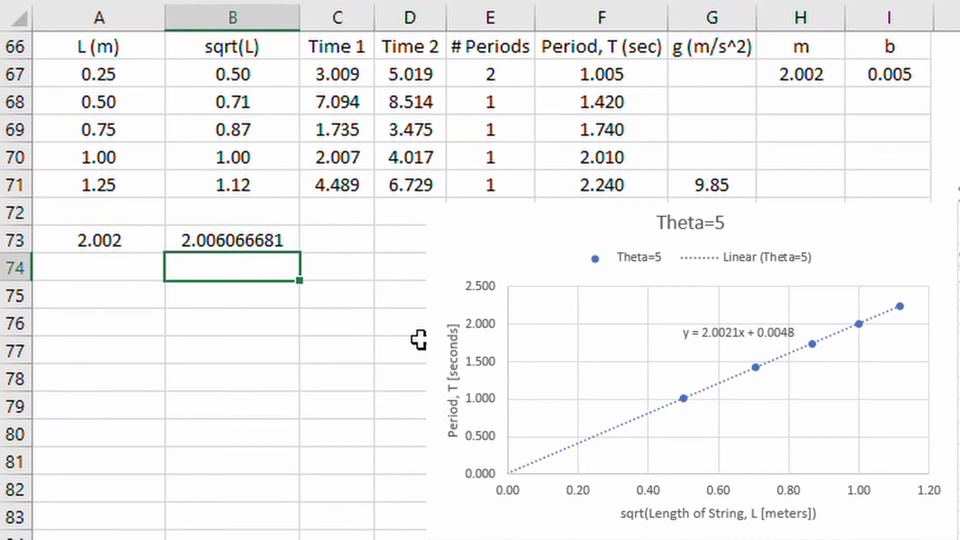
click(255, 249)
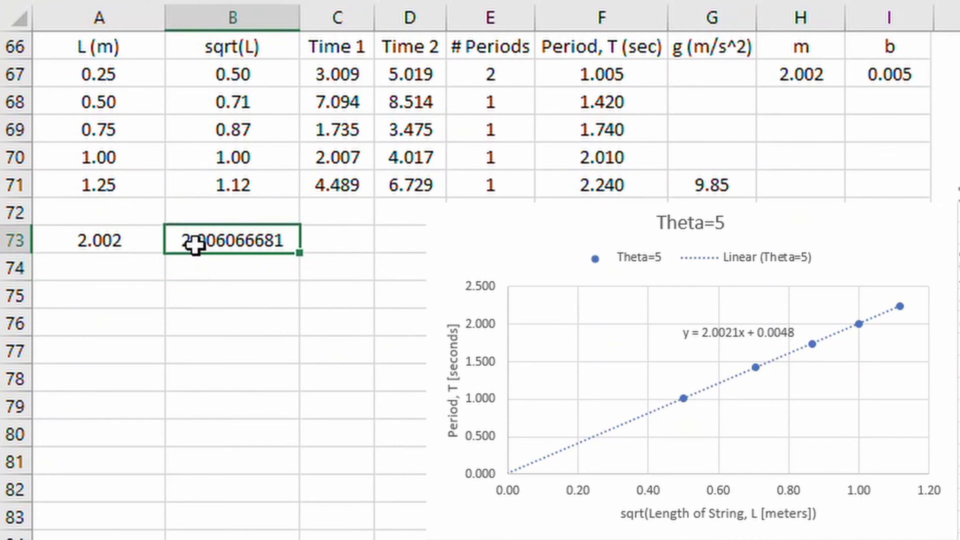